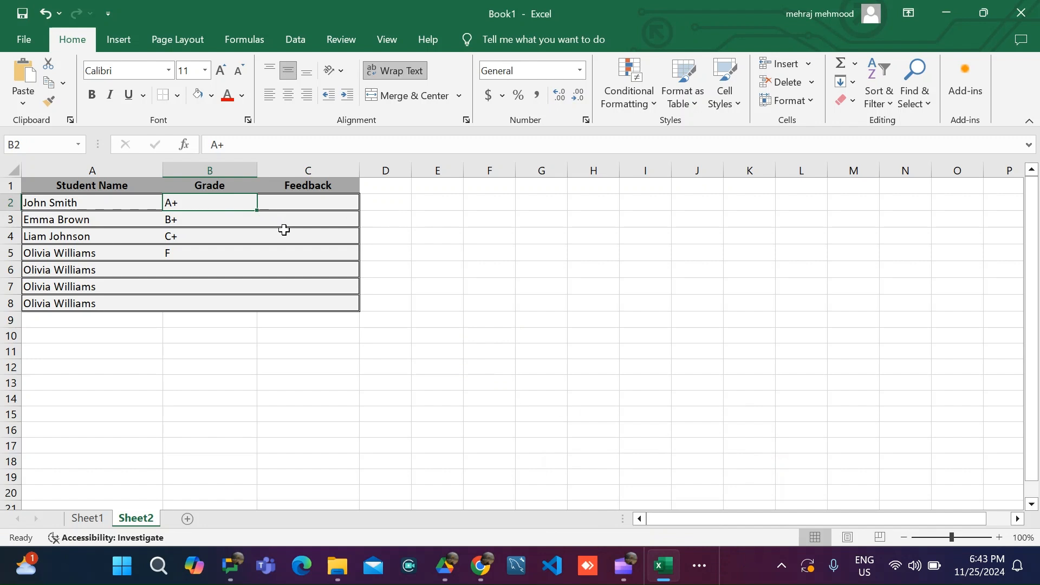
left_click(309, 202)
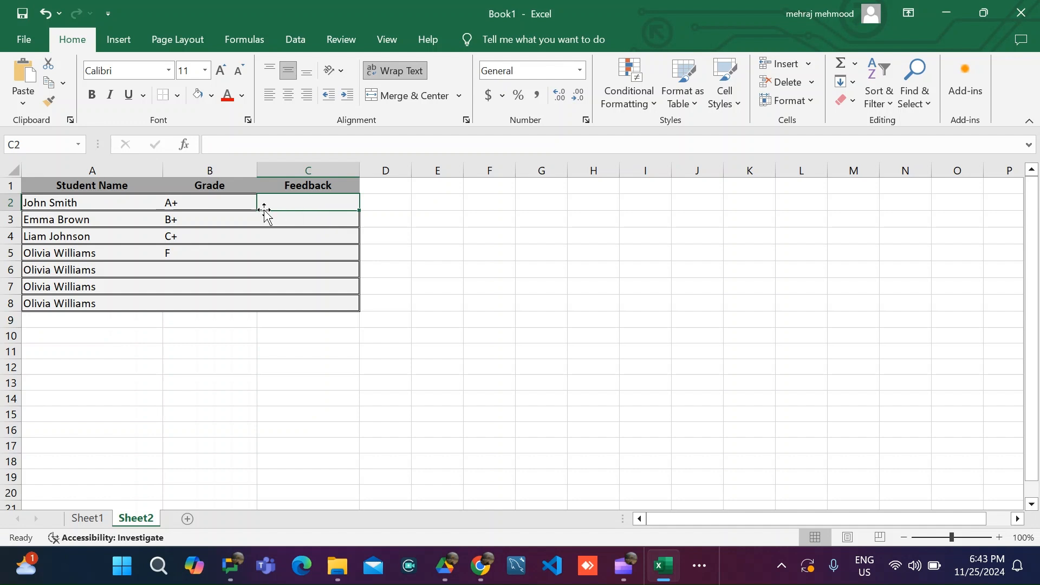
left_click(213, 215)
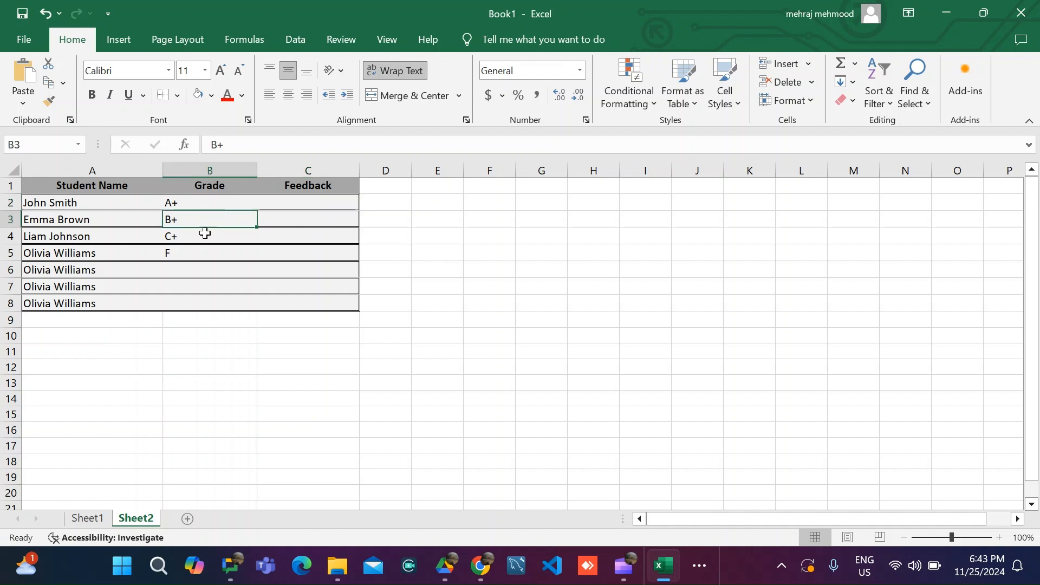
left_click(202, 252)
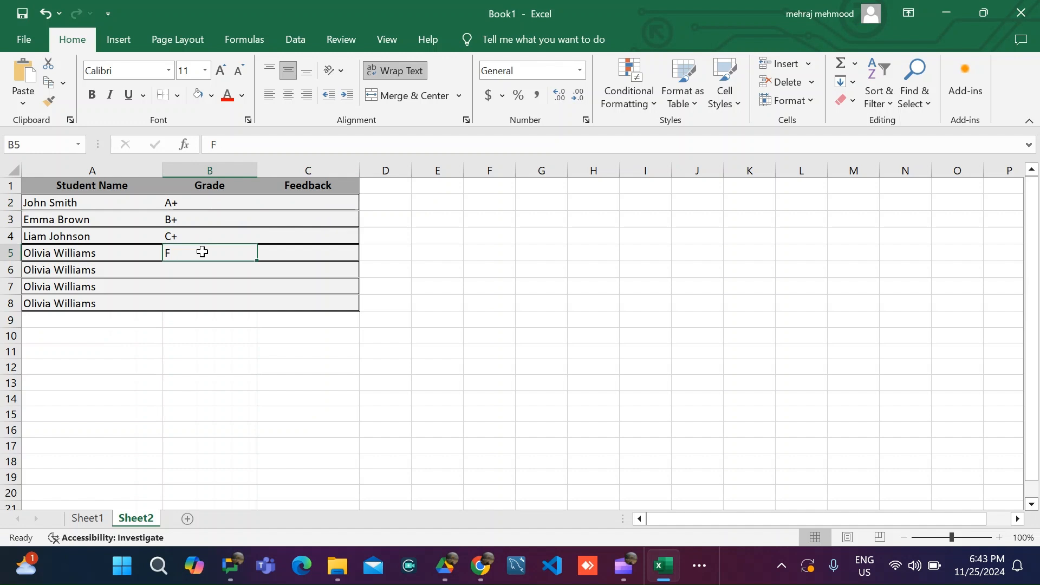
Start an IF formula in cell C2 that tests B2="A+" and returns "Very good" when true
left_click(298, 206)
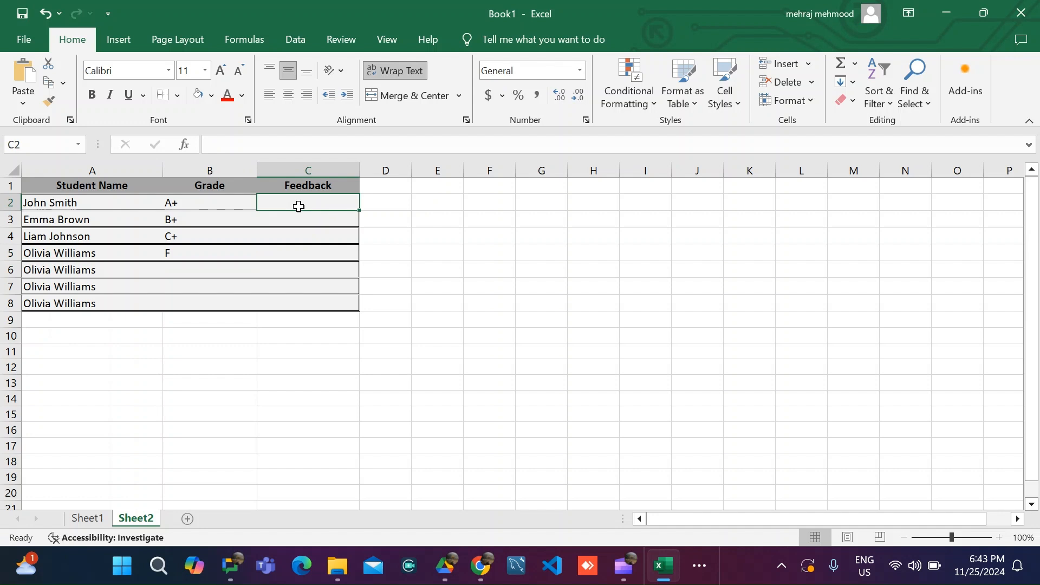
type("=")
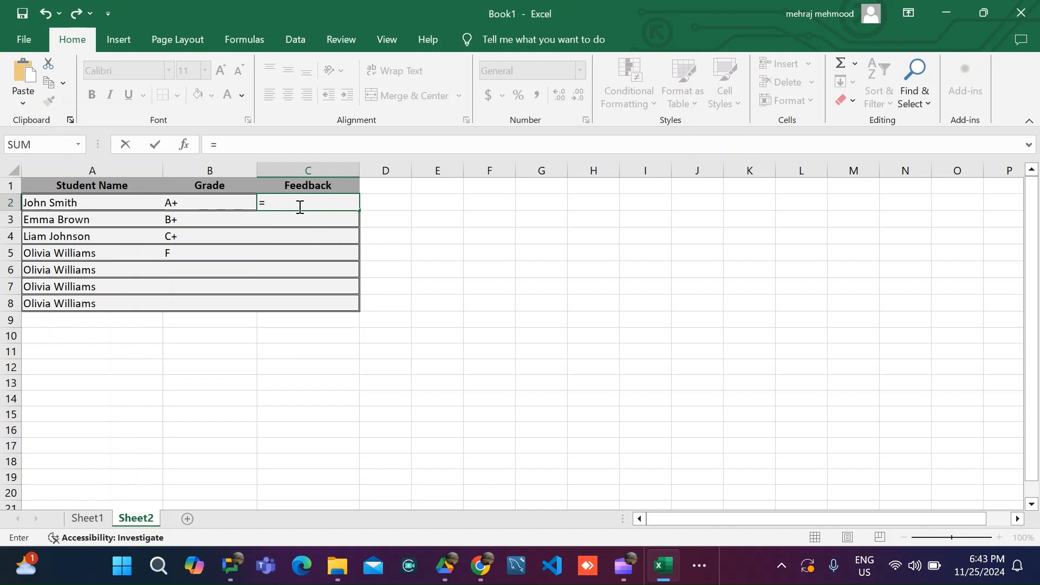
type("IF(")
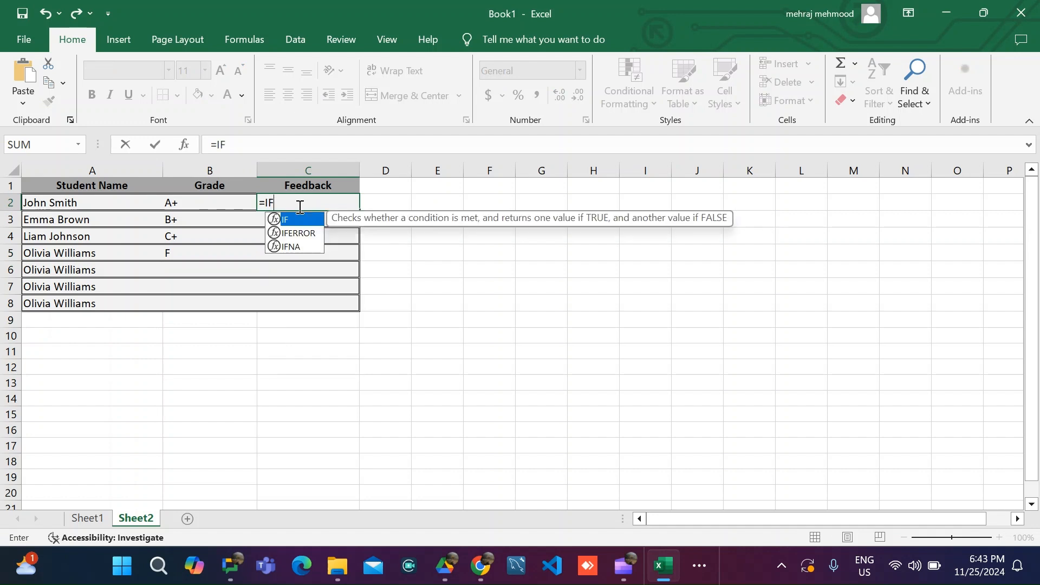
left_click(198, 207)
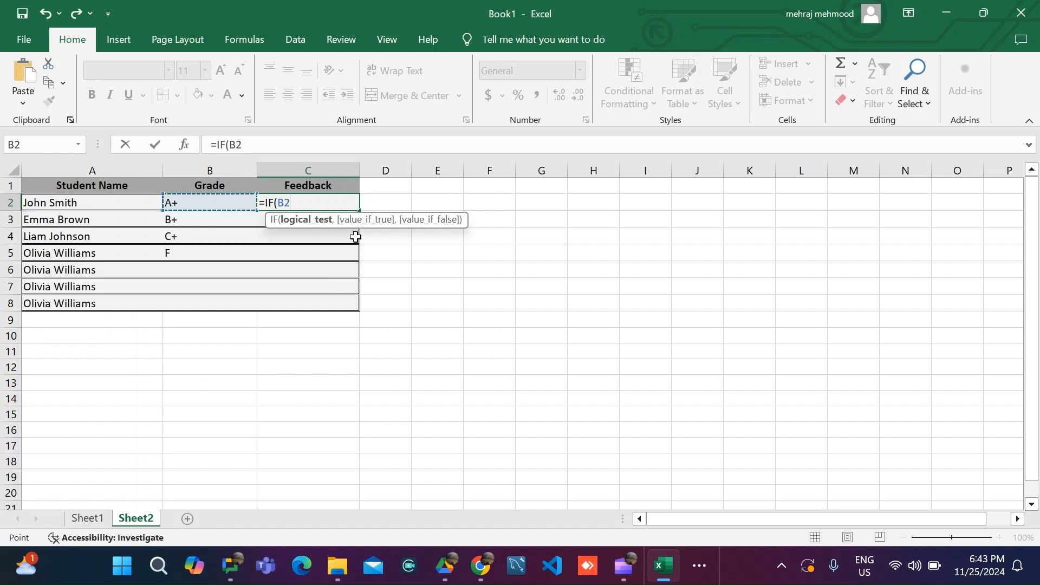
type("=\"A")
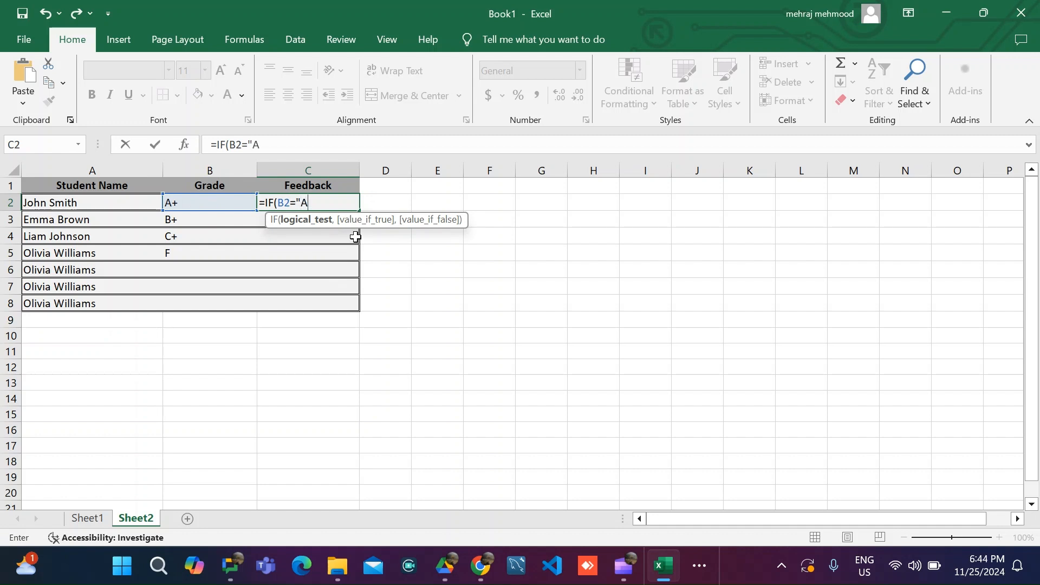
type("+\",")
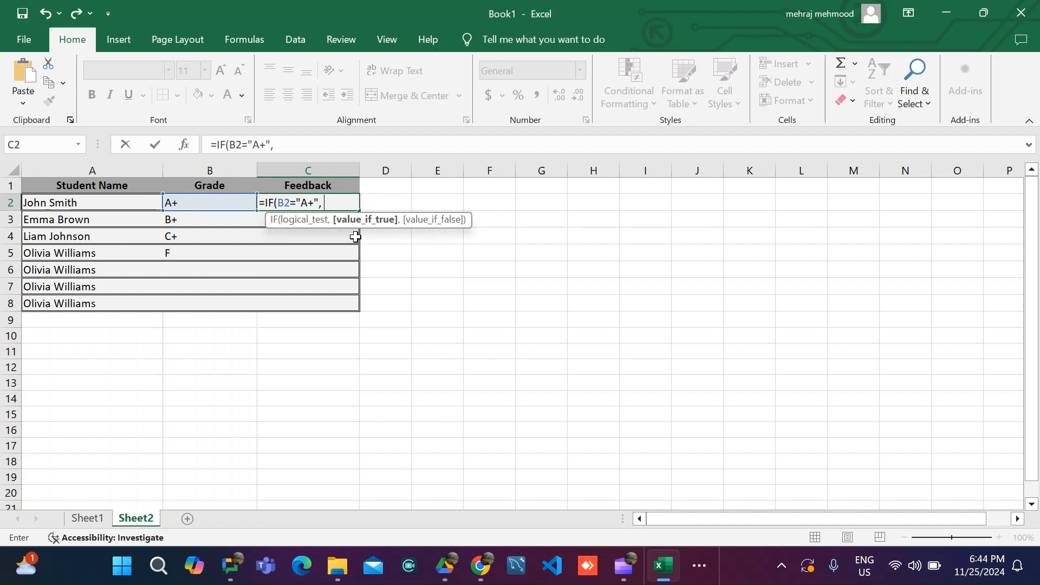
type("\"Very good")
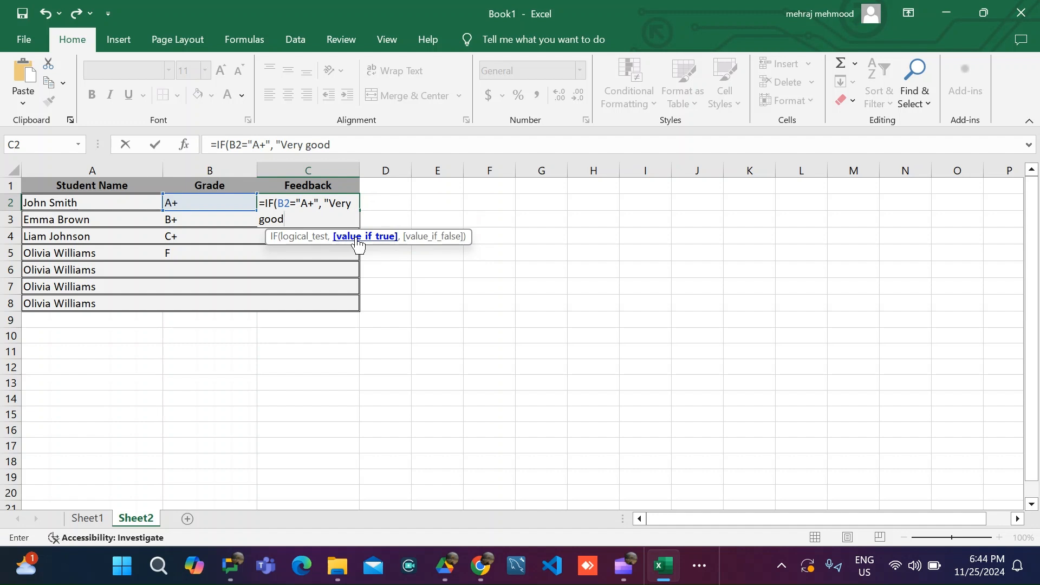
type("\",")
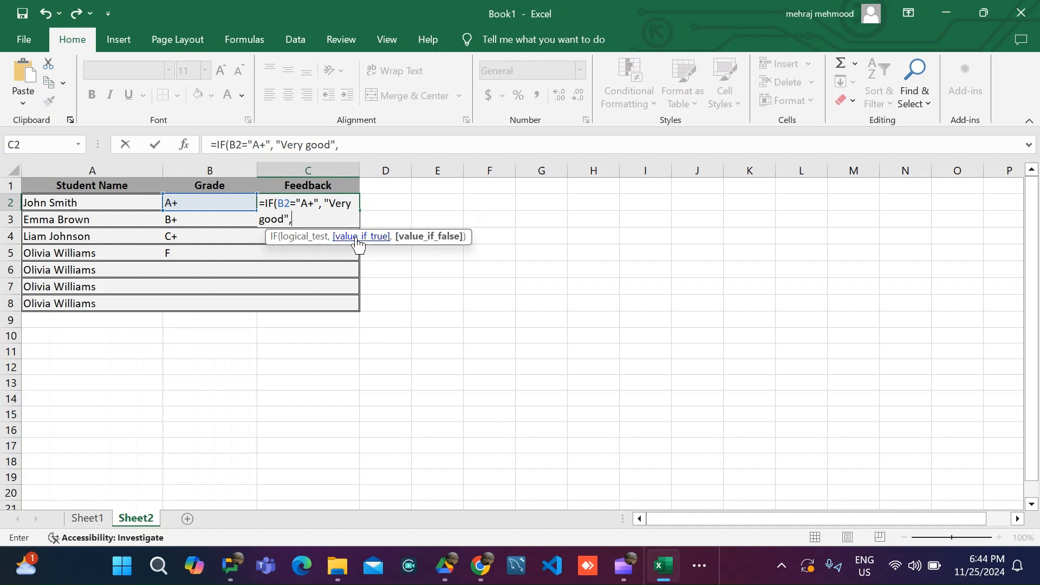
Nest a second IF in the C2 formula, entering B2, "B+" and "Good" as its comma-separated arguments
left_click(301, 223)
type("IF")
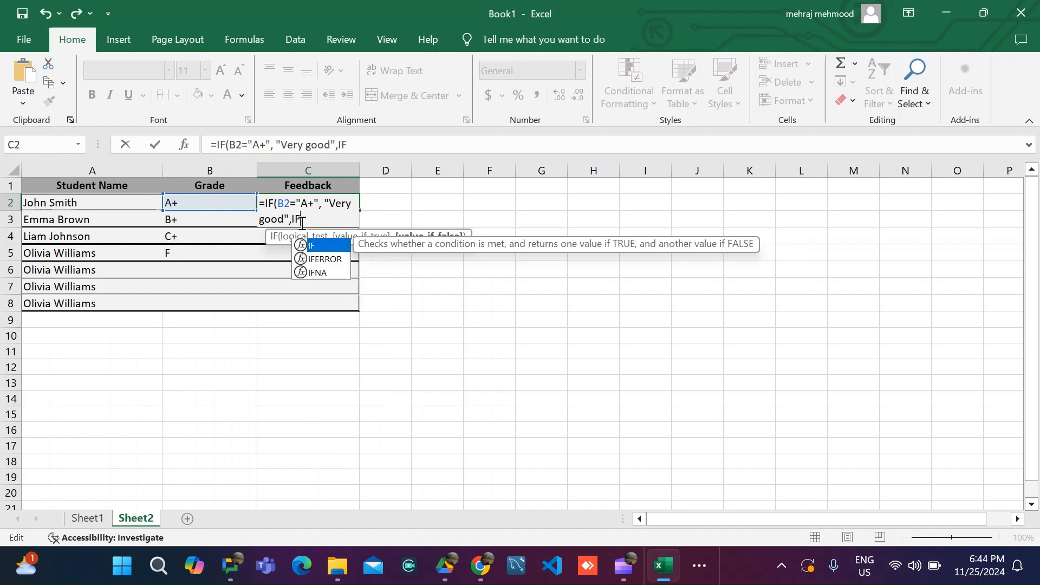
double_click(319, 248)
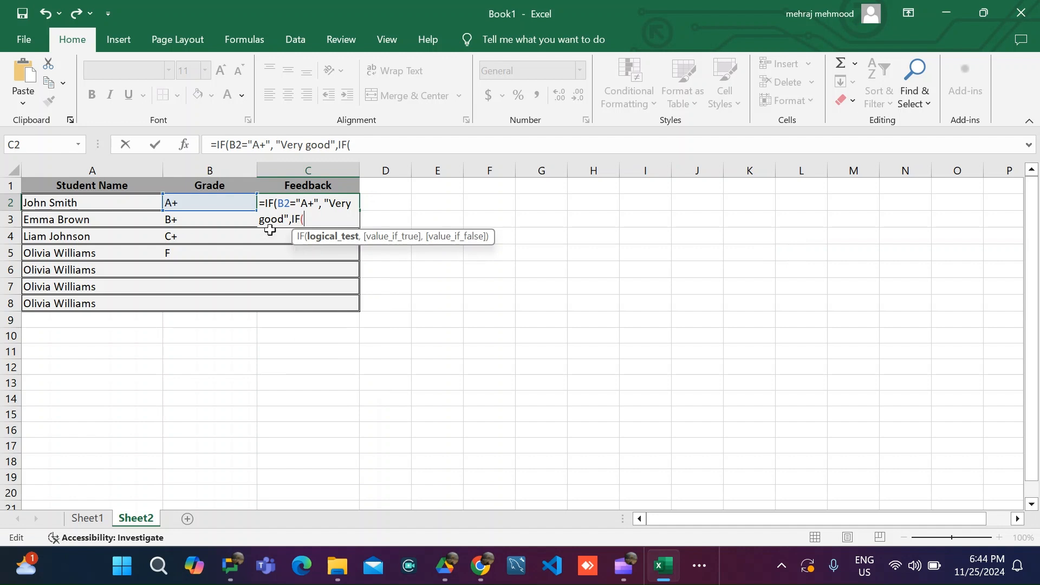
left_click(206, 203)
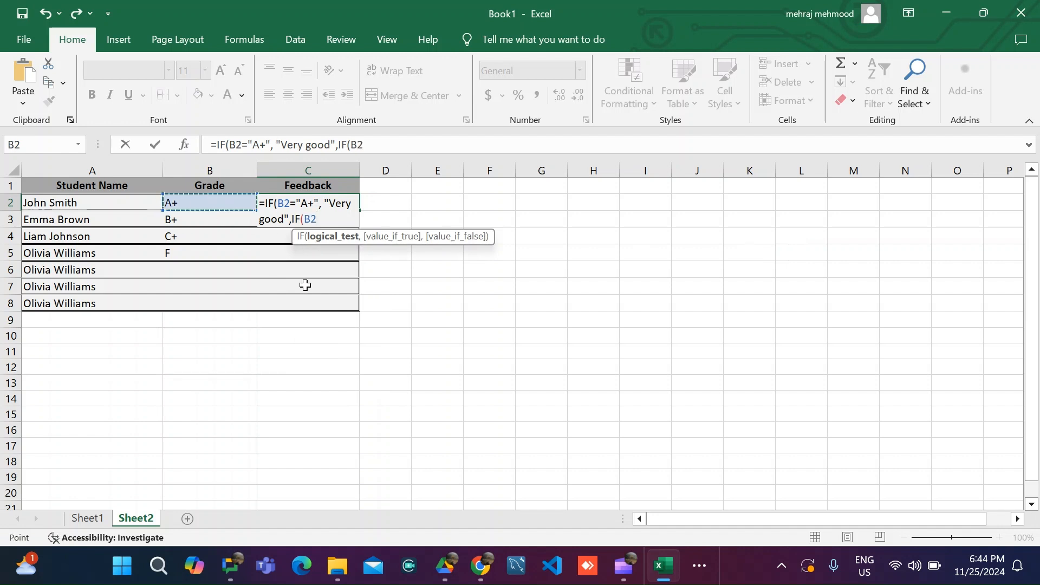
type(",")
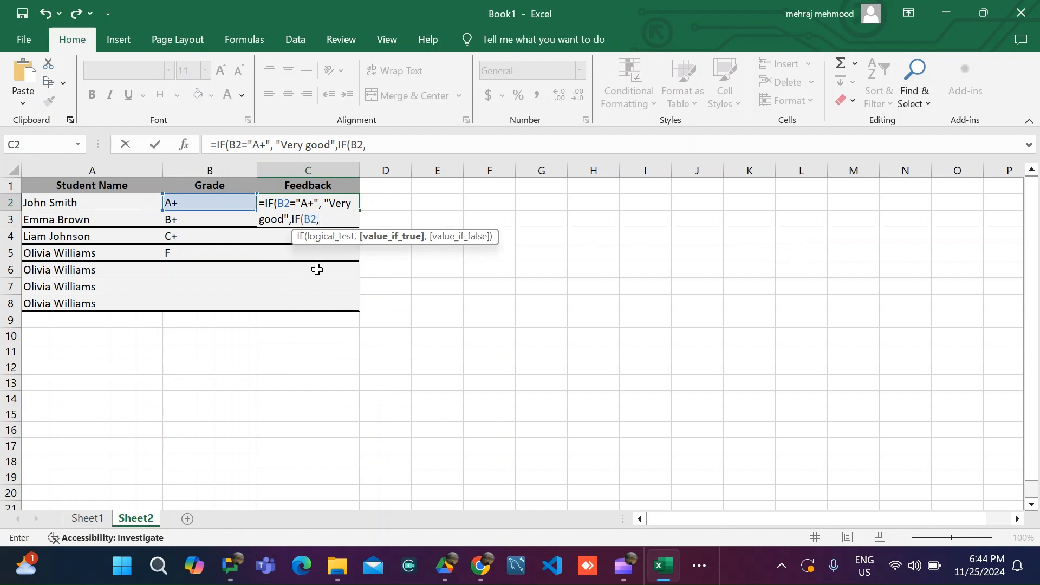
type("\"B+\",")
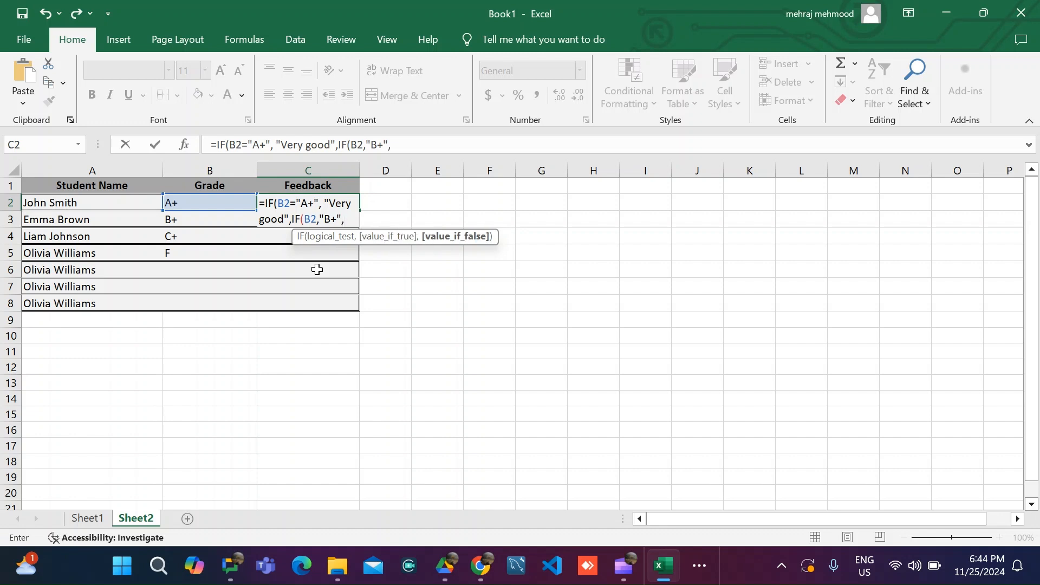
type("\"Good\",")
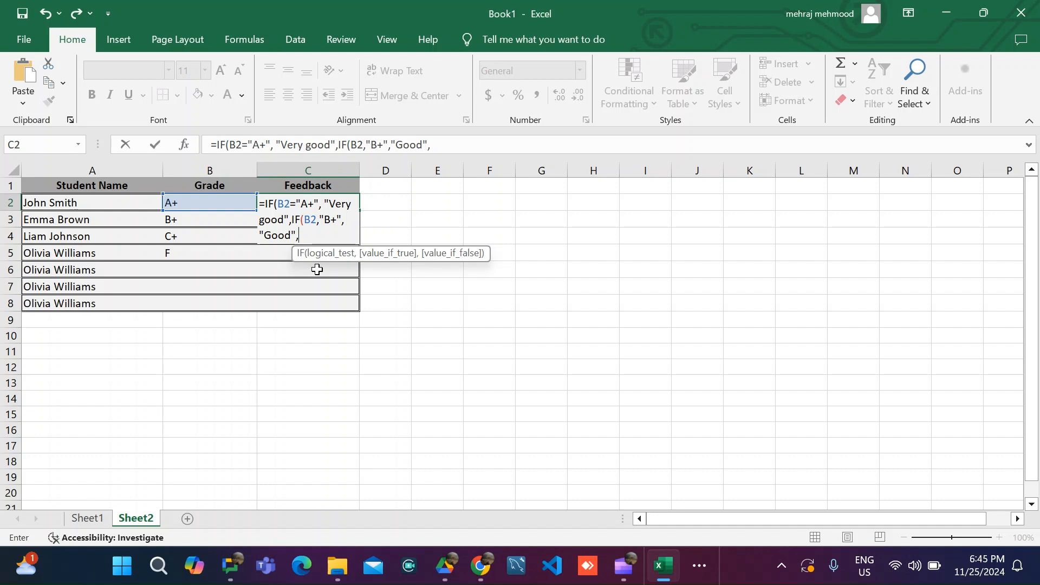
Nest a third IF in the formula, entering B2, "C+" and "Keep it up" as its comma-separated arguments
type("if")
double_click(326, 264)
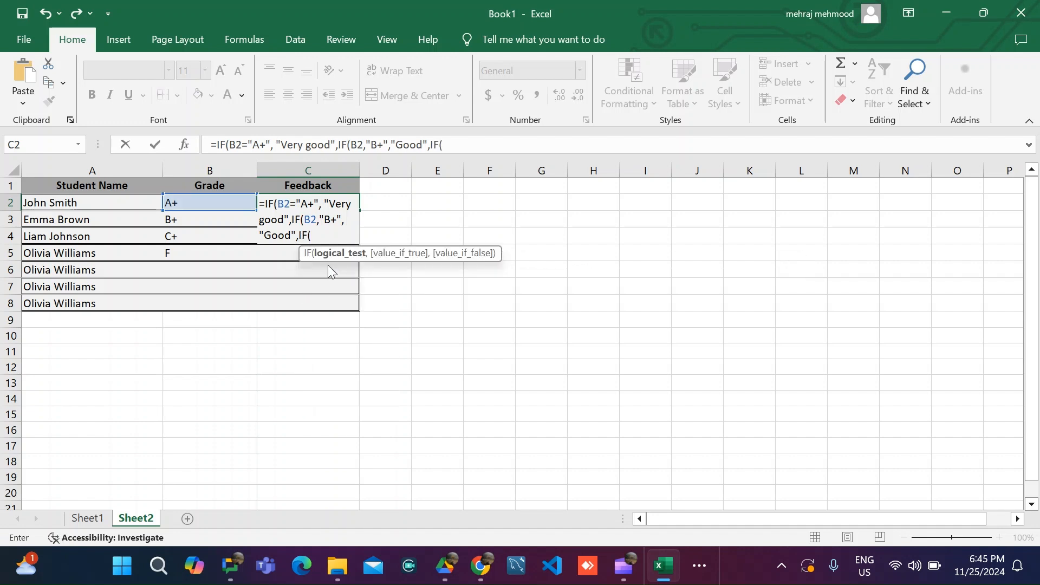
left_click(228, 205)
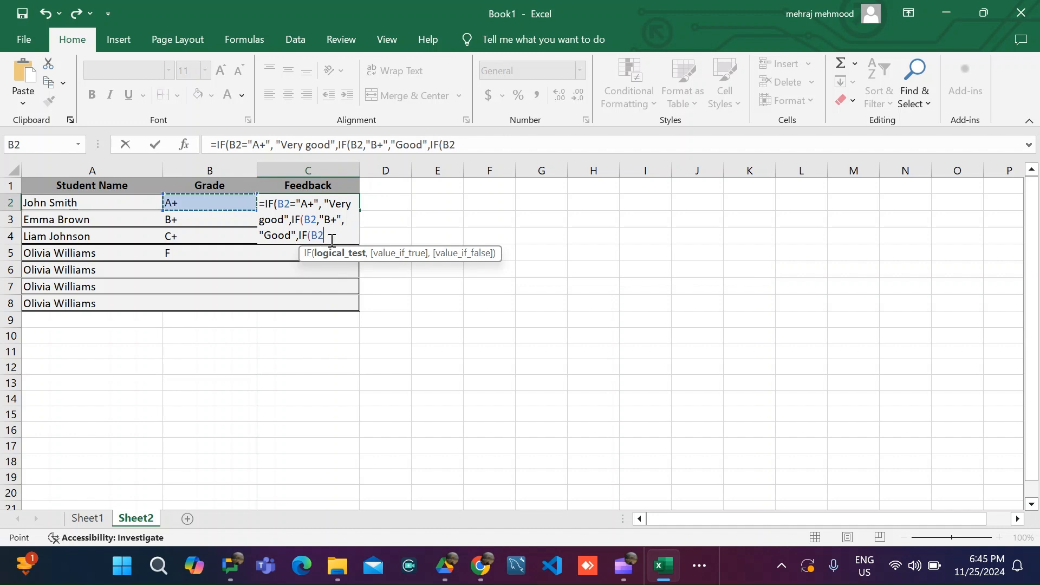
type(",\"")
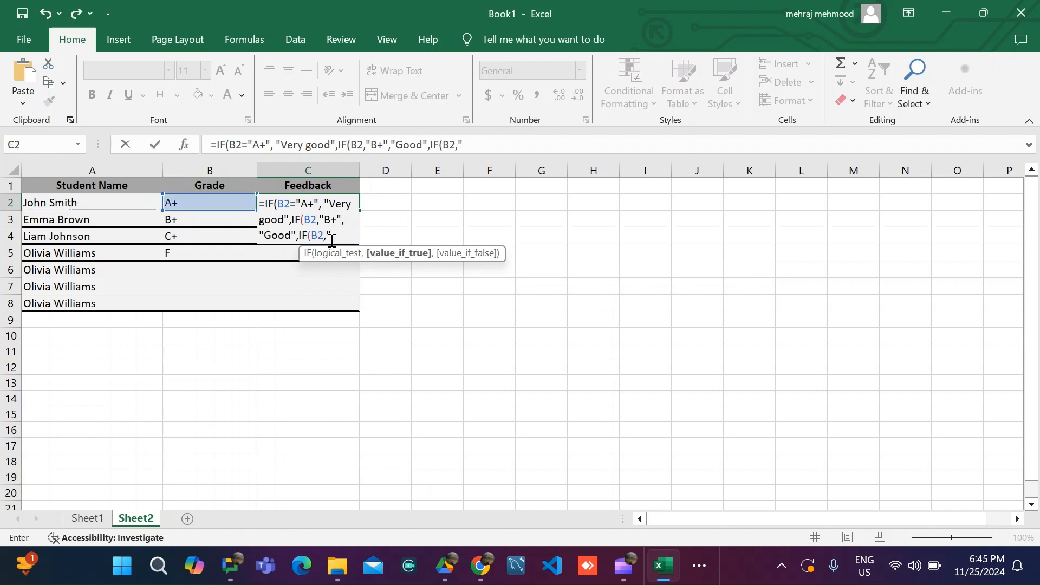
type("C+\",")
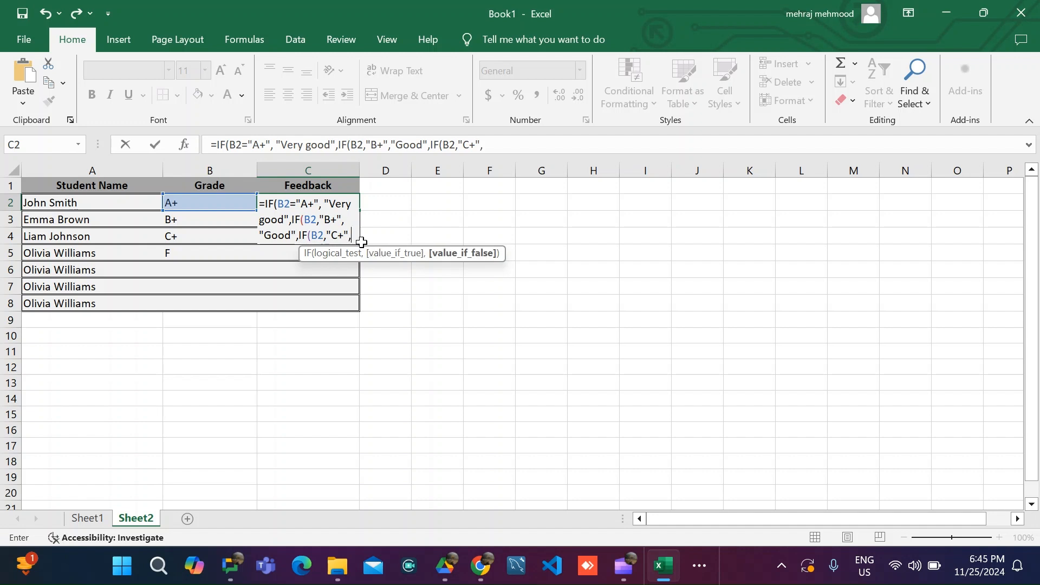
type(" \"")
type("K")
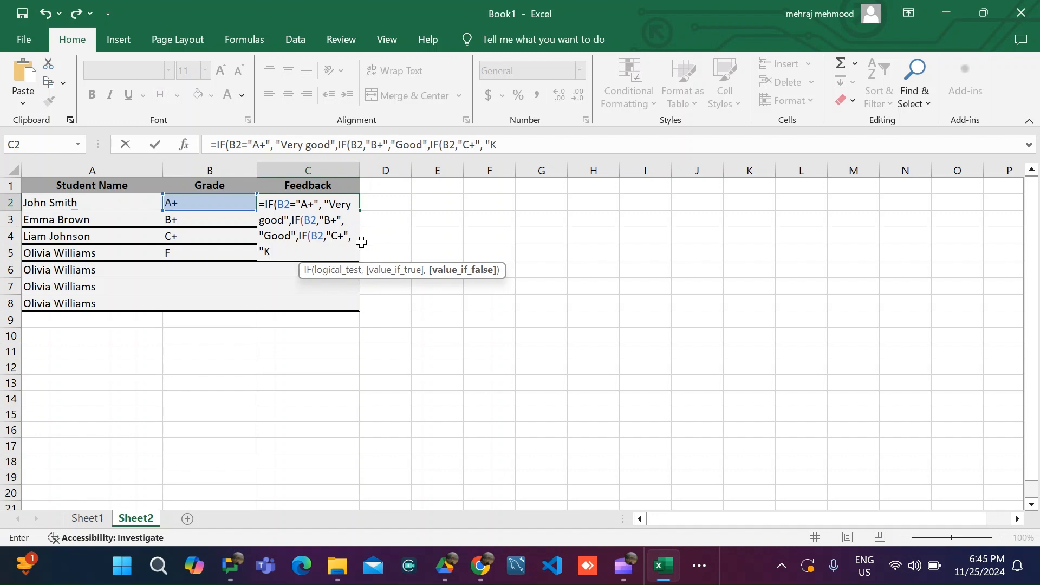
type("eep it up\",")
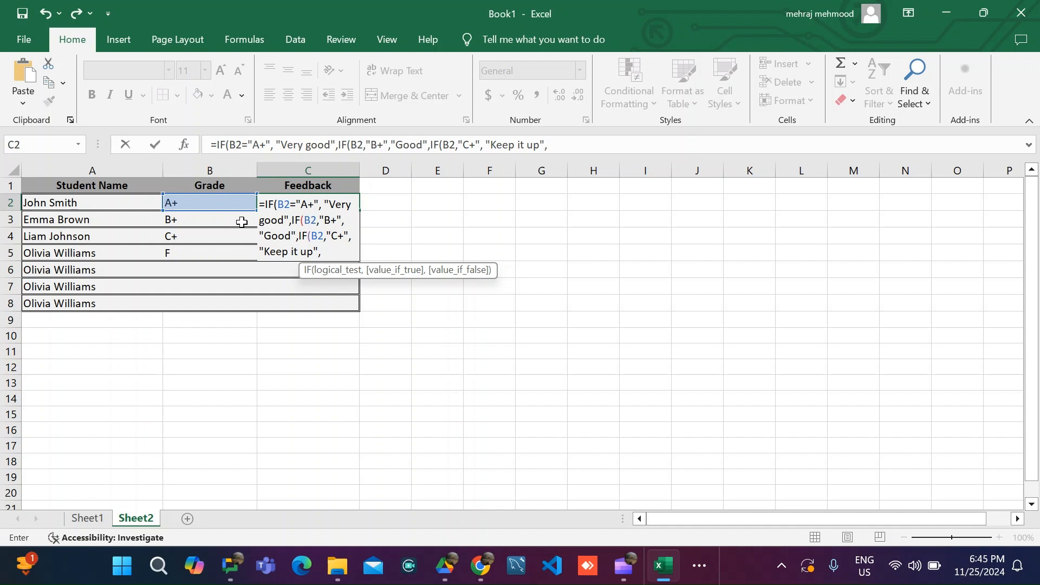
Nest a fourth IF in the formula, entering B2, "F" and "Bad" as its comma-separated arguments
type("IF")
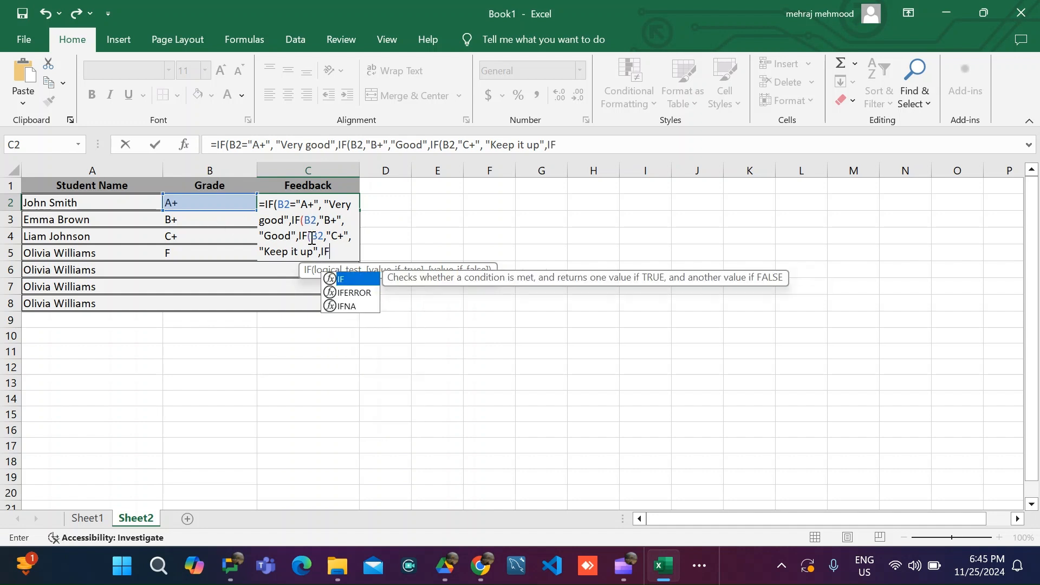
double_click(350, 281)
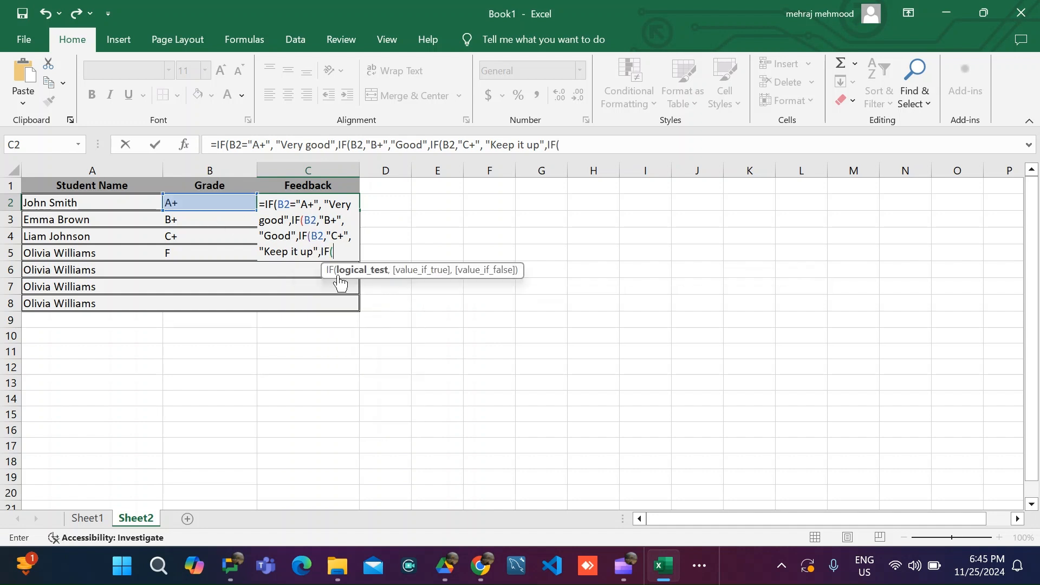
left_click(206, 205)
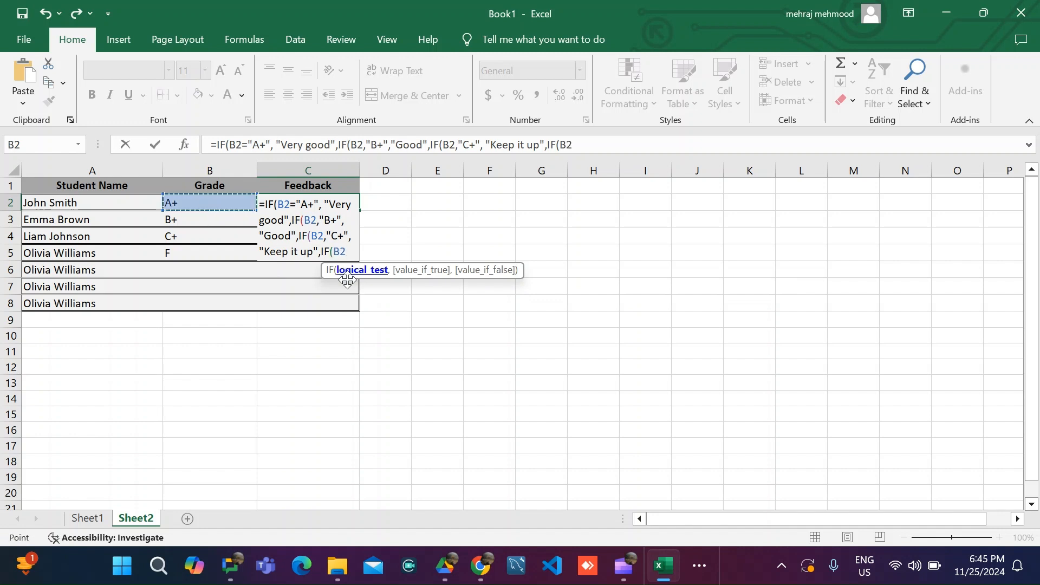
type(",")
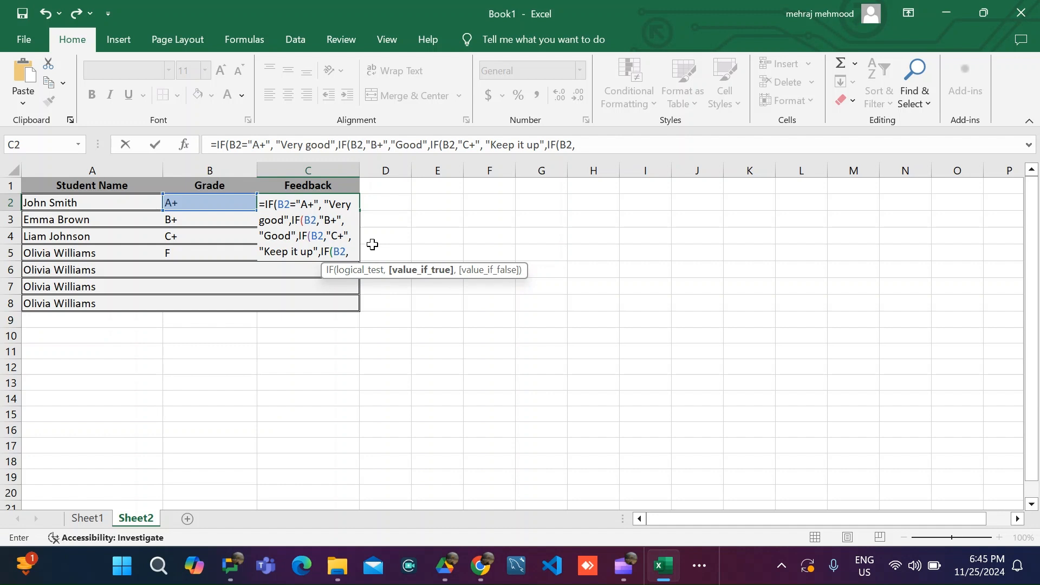
type("\"C")
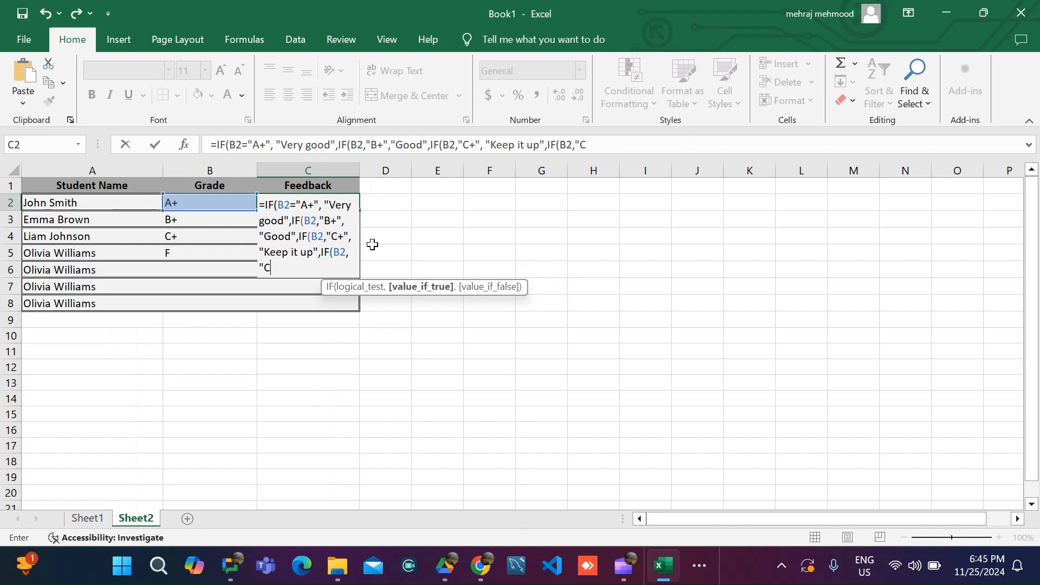
key("BackSpace")
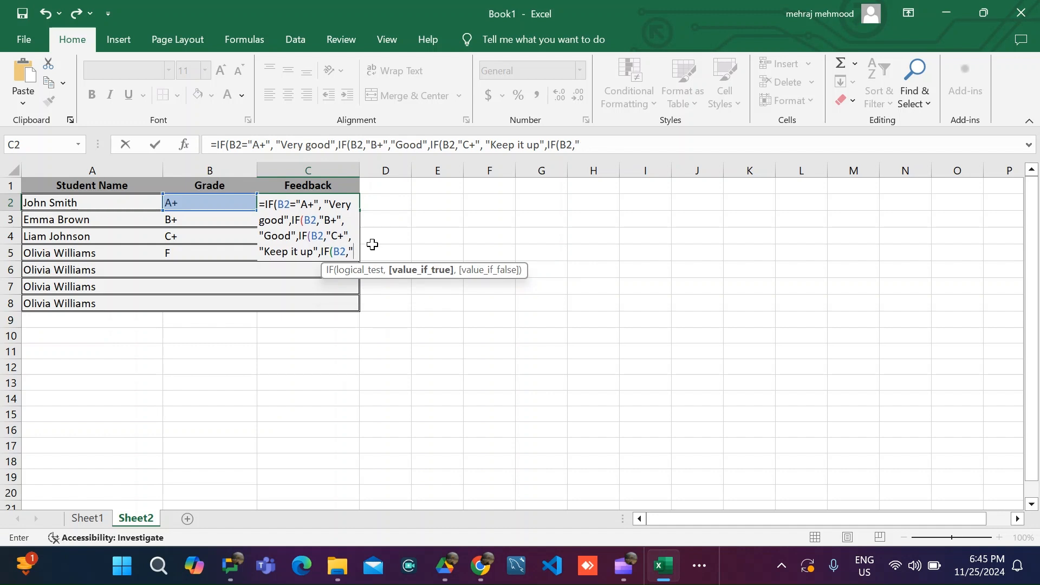
type("F\",")
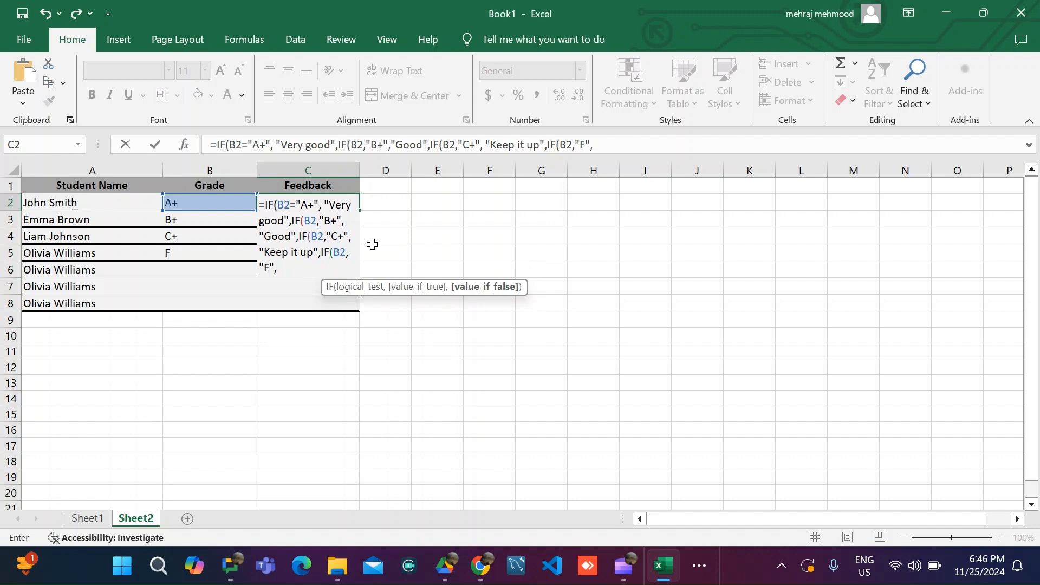
type("\"BA")
key("BackSpace")
type("ad\",")
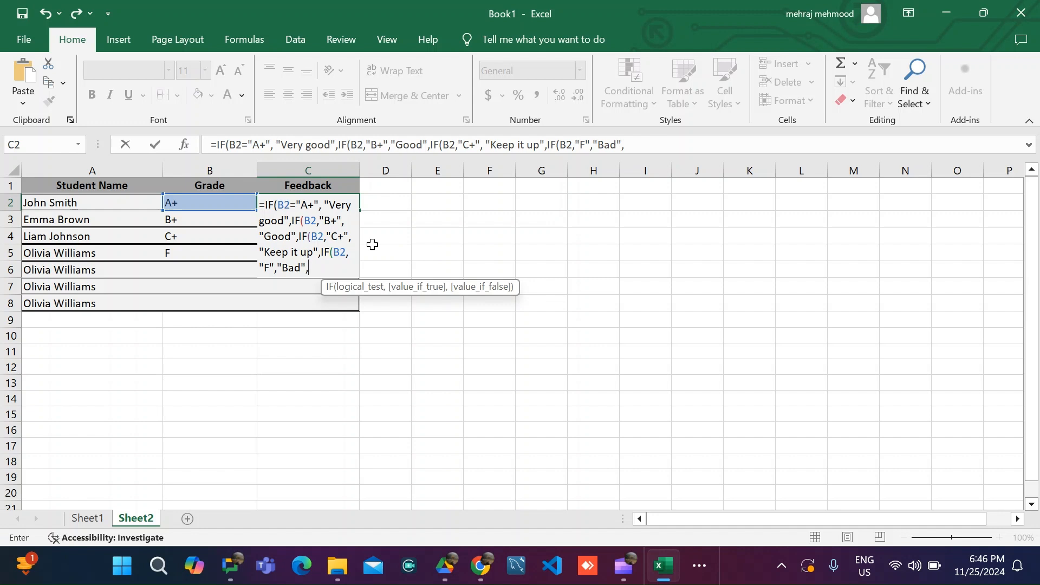
Add "No Feedback" as the formula's final fallback, close all four IF functions and commit the formula in C2
type(" \"No Feedback")
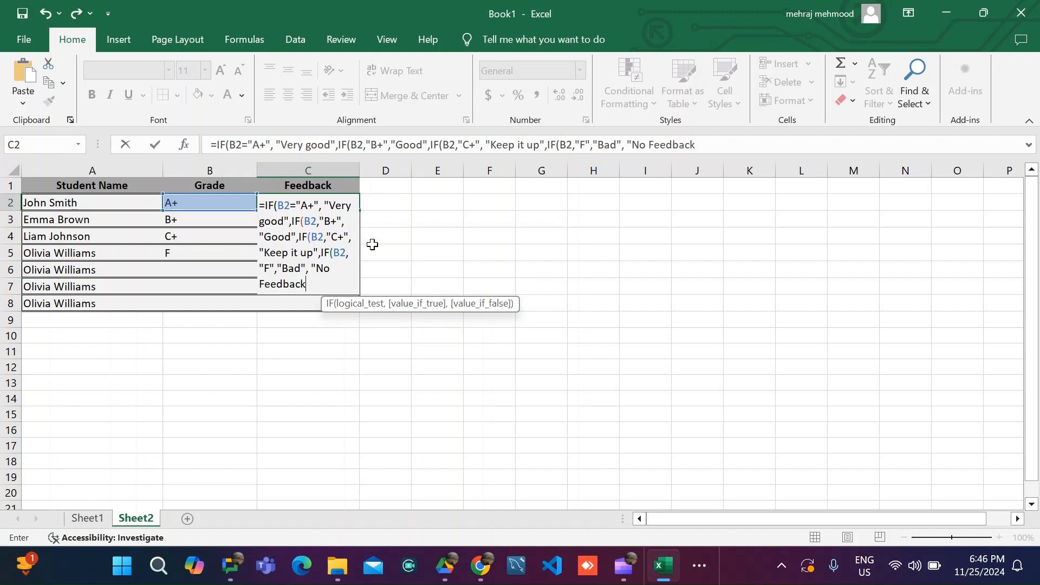
type("\")))")
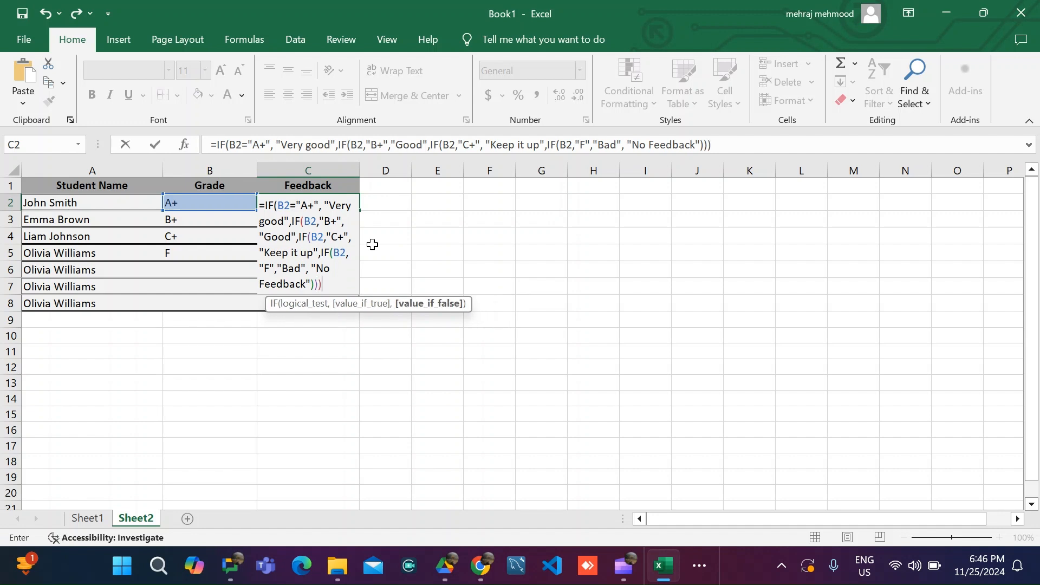
type(")")
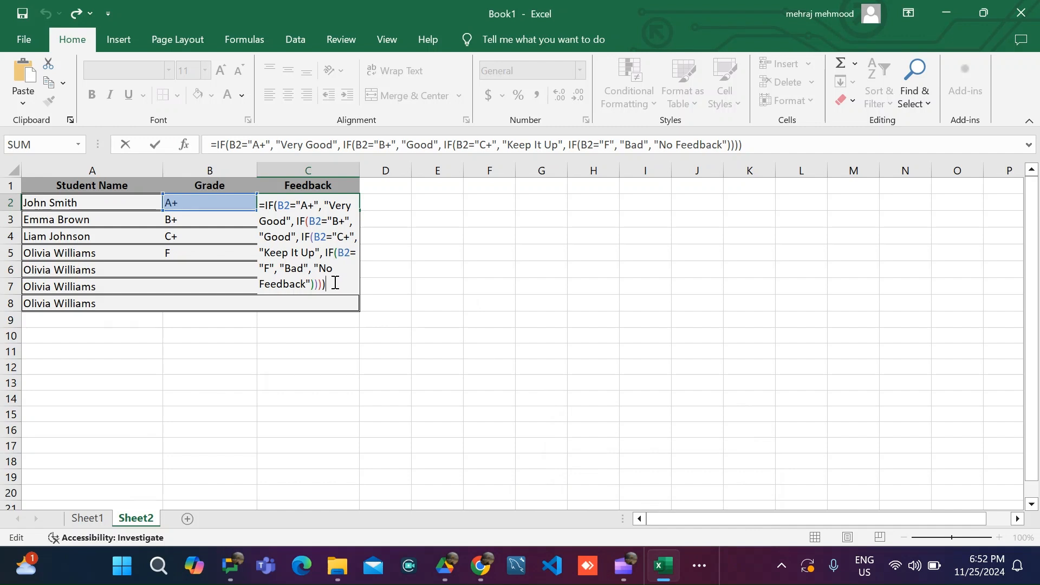
key("Return")
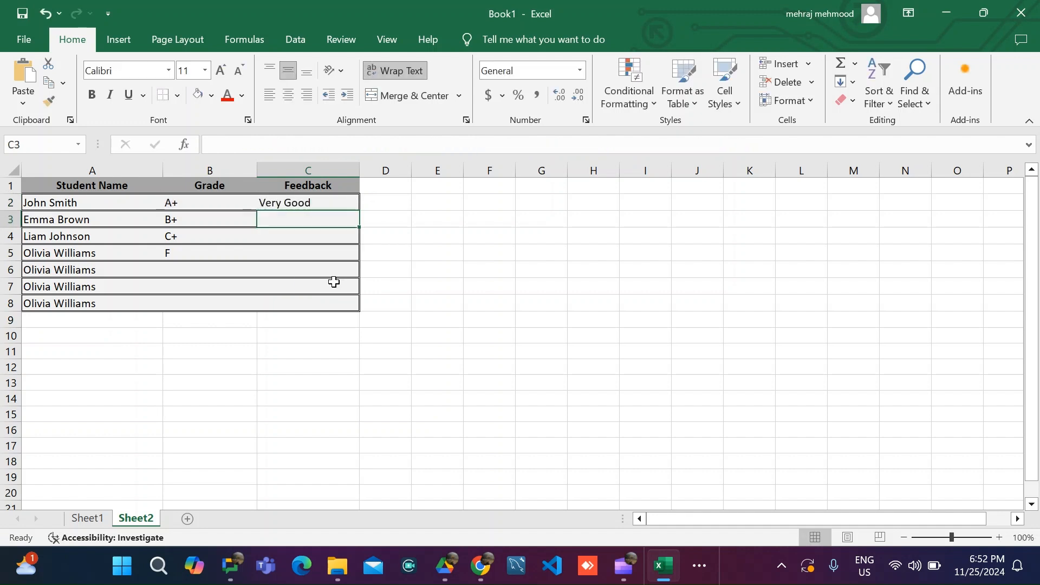
Fill the nested IF formula in C2 down the Feedback column through C8
left_click(343, 204)
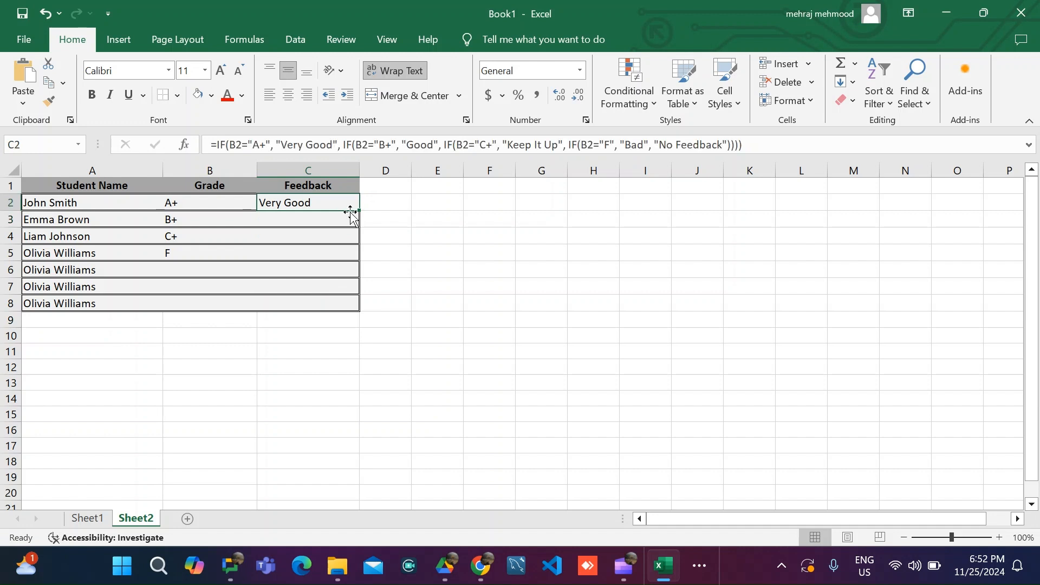
left_click_drag(359, 210, 353, 304)
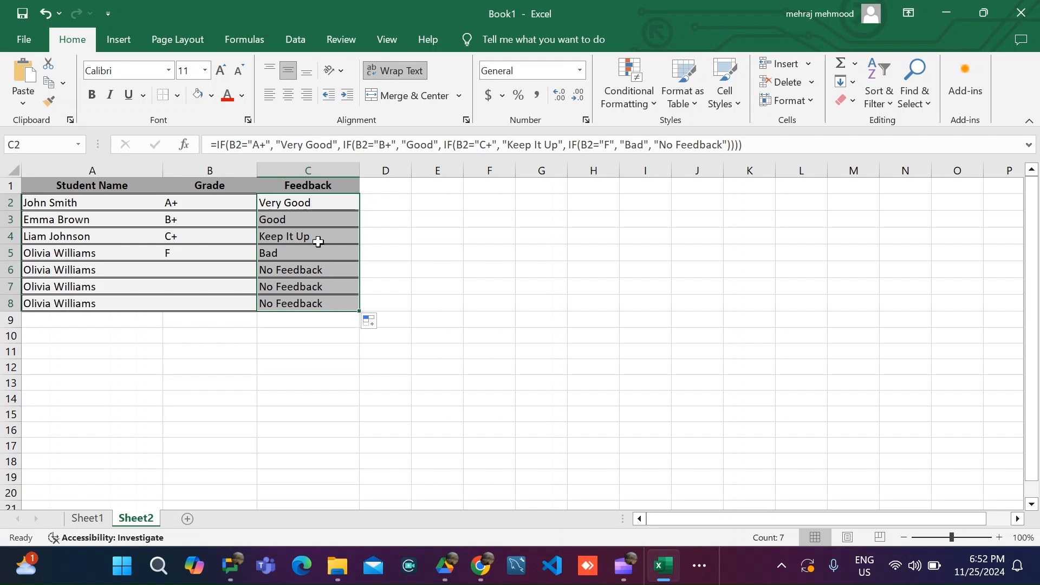
left_click(305, 220)
Compare each grade in B2 through B5 with its feedback result in column C
left_click(175, 205)
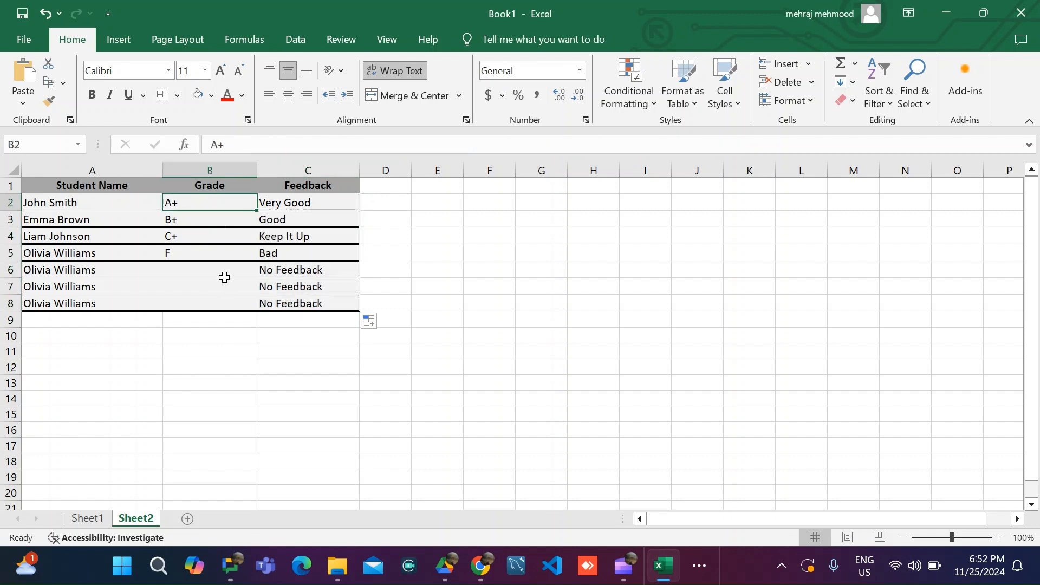
left_click(321, 203)
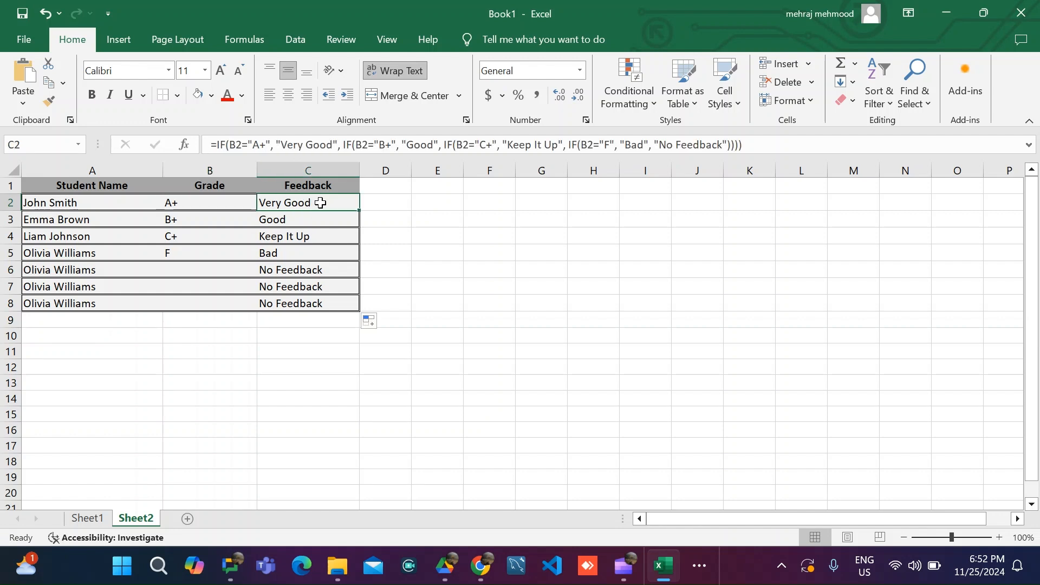
left_click(175, 223)
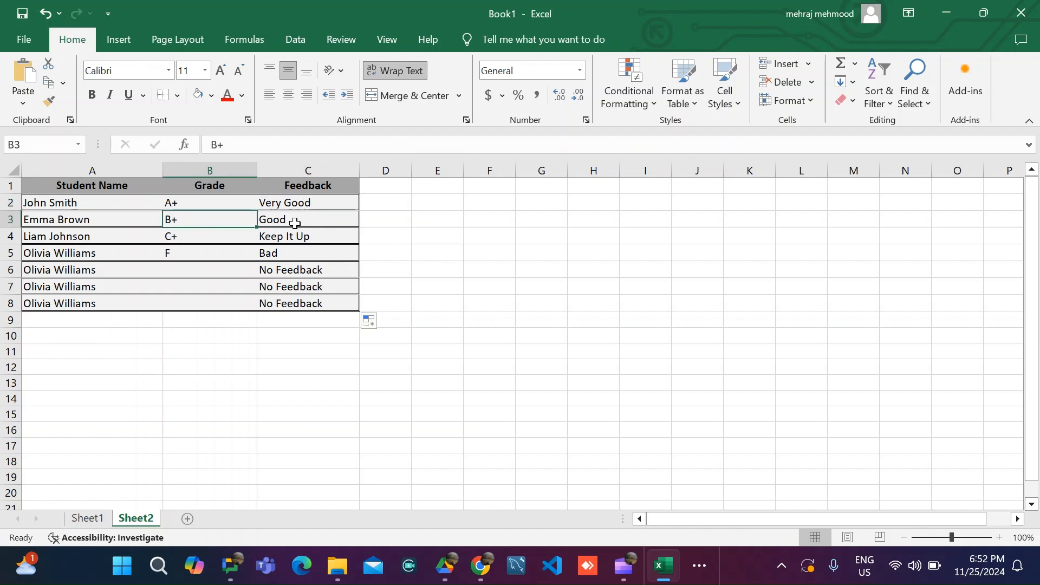
left_click(295, 223)
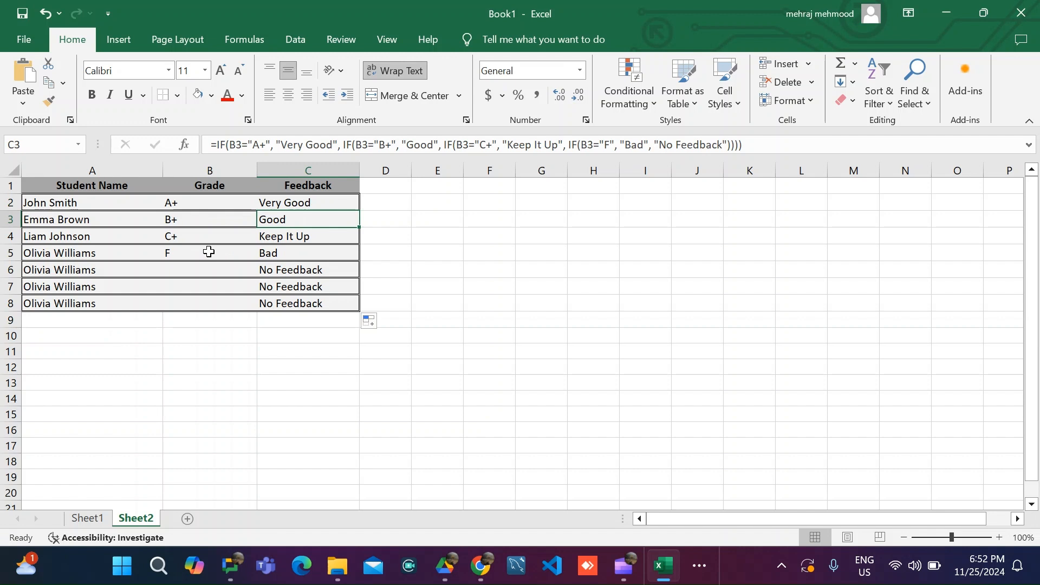
left_click(199, 239)
left_click(290, 240)
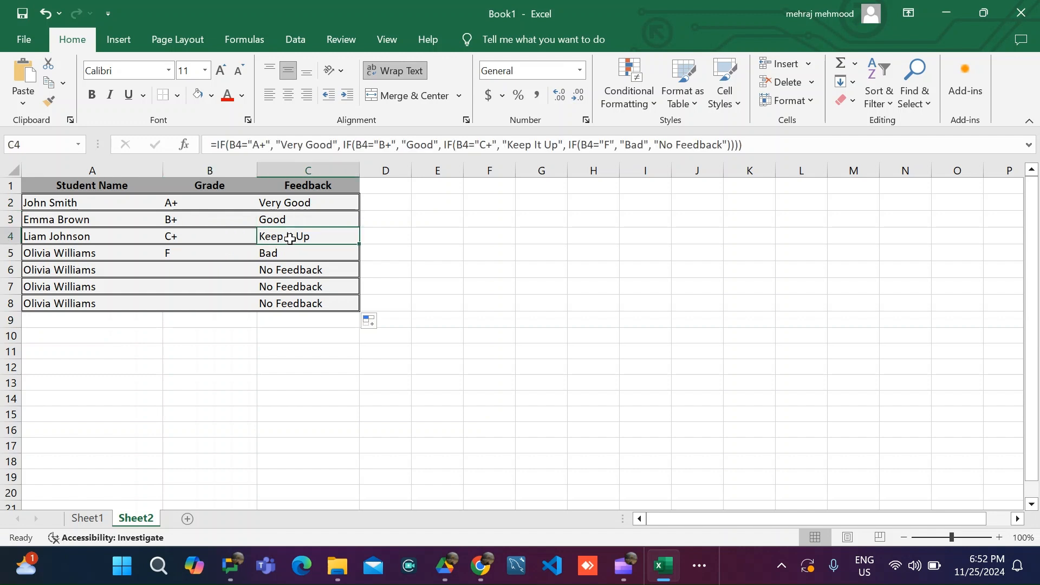
left_click(188, 255)
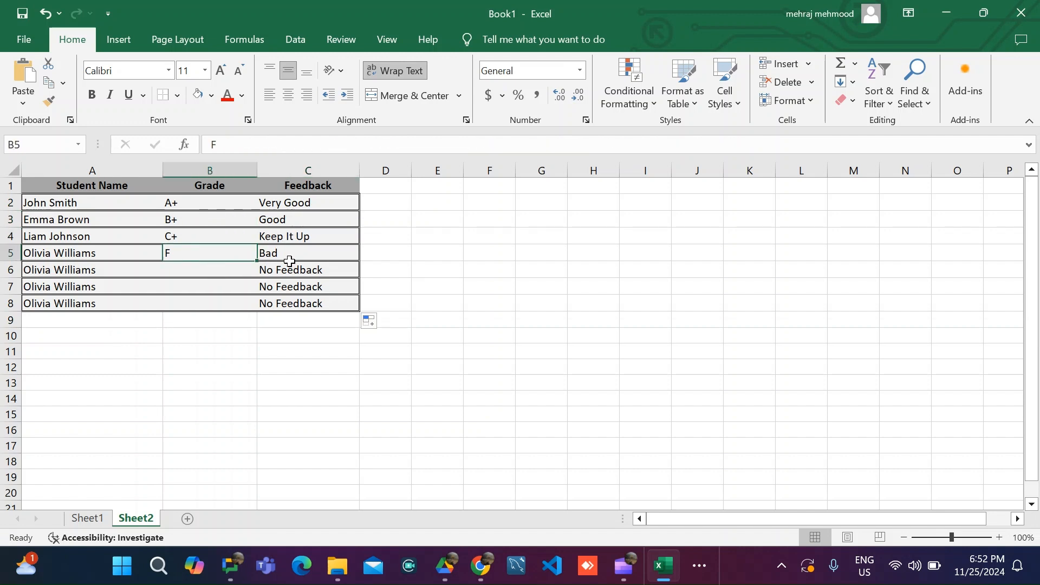
left_click(321, 250)
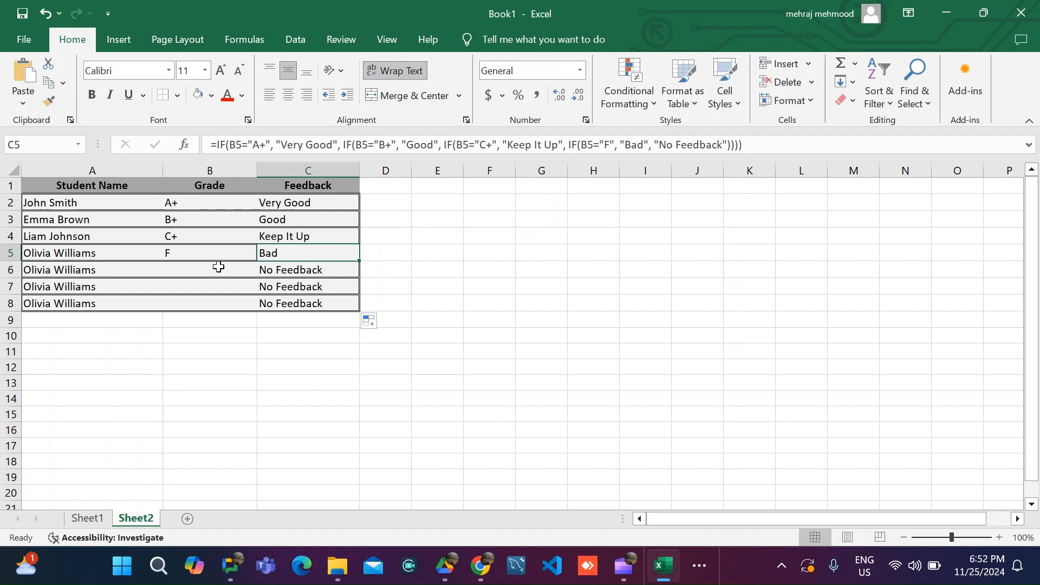
Enter the grade A+ in B6 and check the feedback beside it in C6
left_click(182, 271)
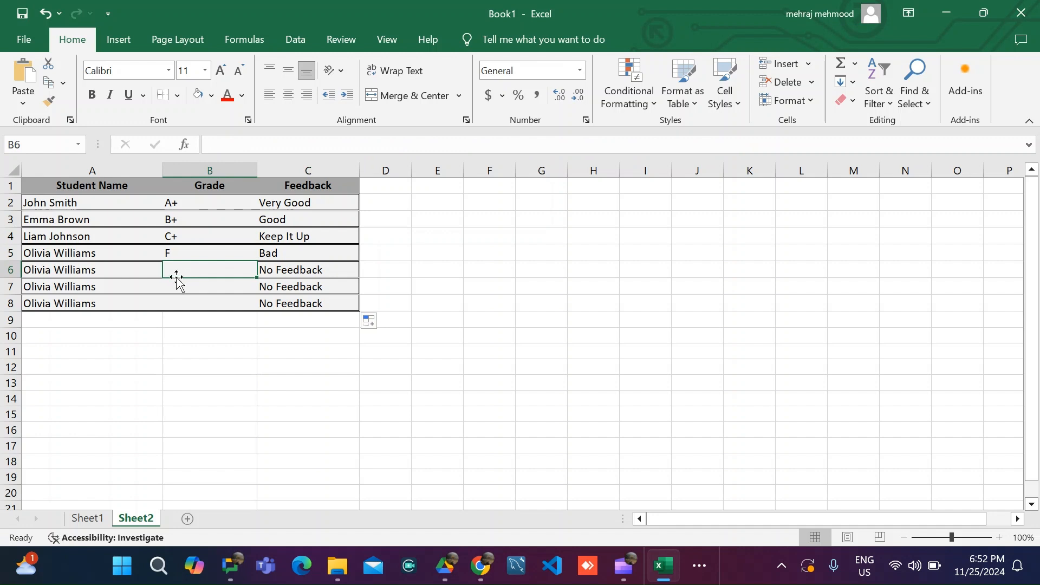
type("A+")
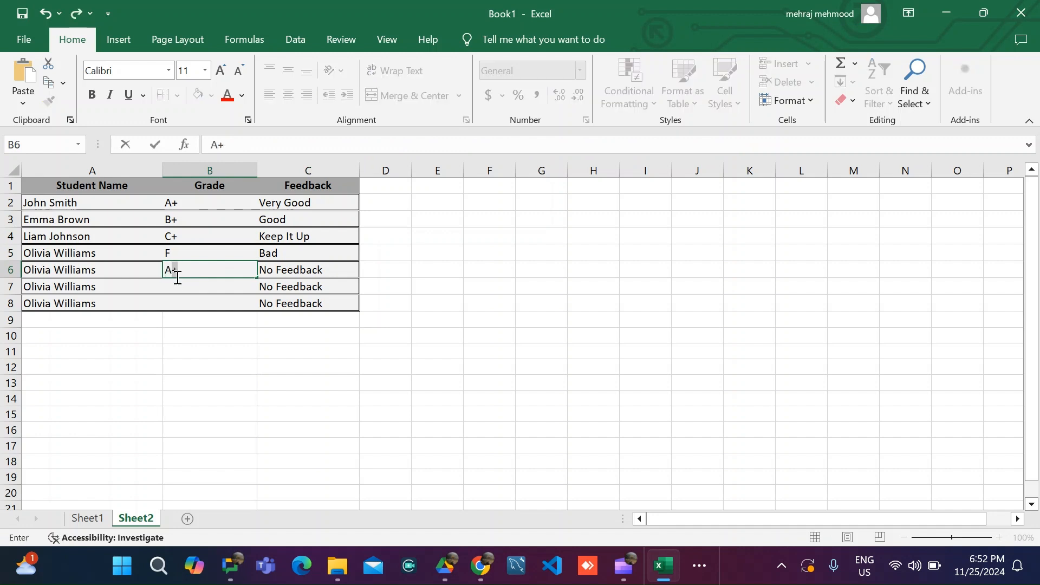
key("Return")
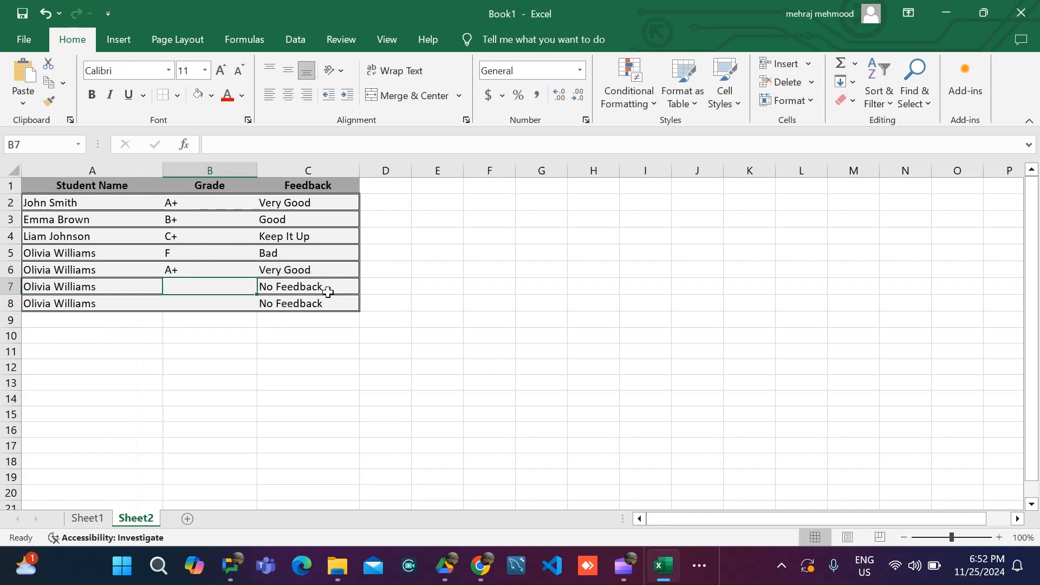
left_click(334, 271)
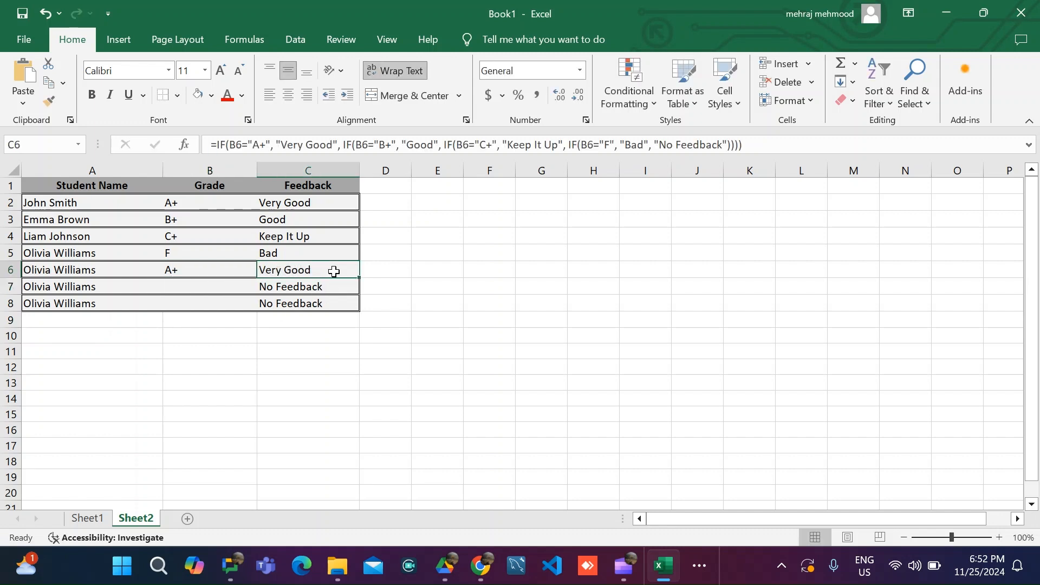
left_click(182, 271)
left_click(282, 273)
Enter the grade F in B7 and check the feedback beside it in C7
left_click(158, 293)
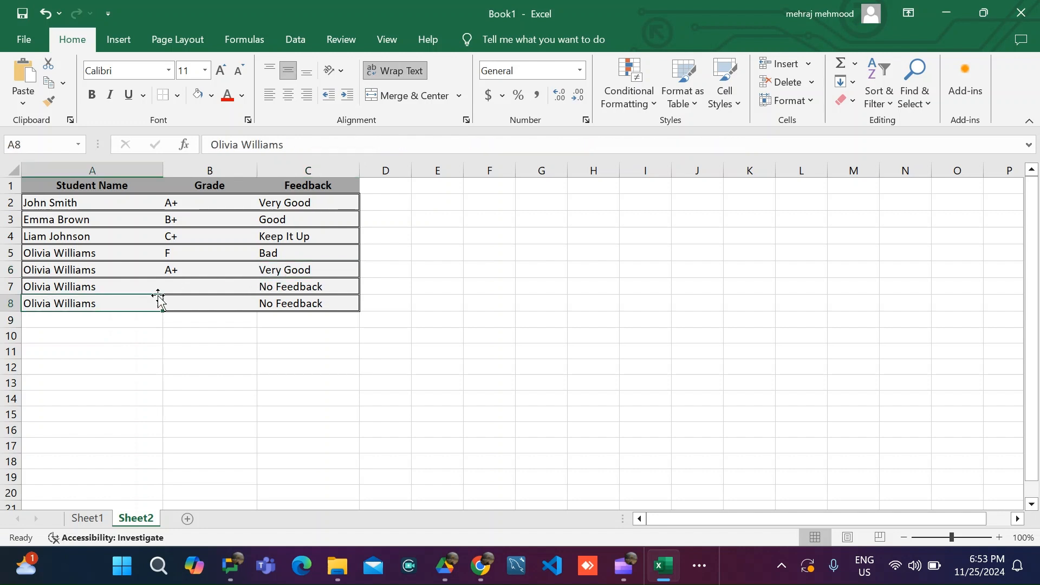
left_click(185, 287)
type("F")
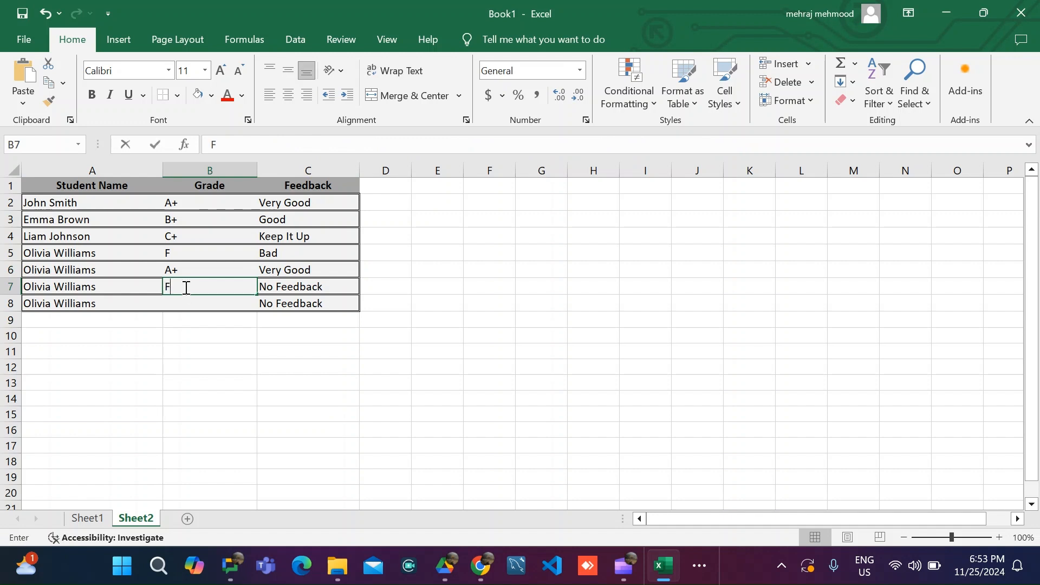
key("Return")
left_click(268, 289)
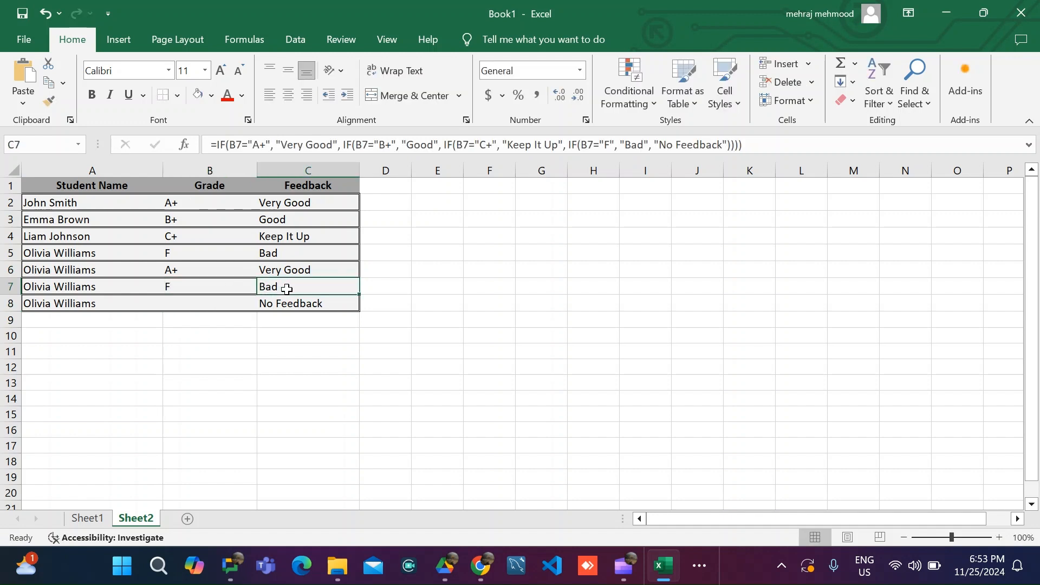
left_click(175, 290)
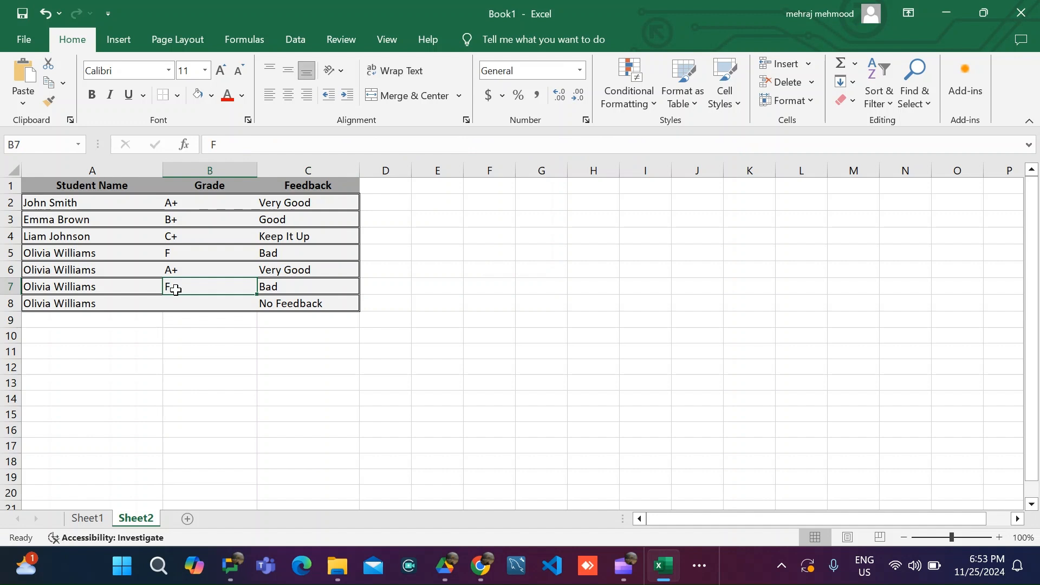
left_click(274, 288)
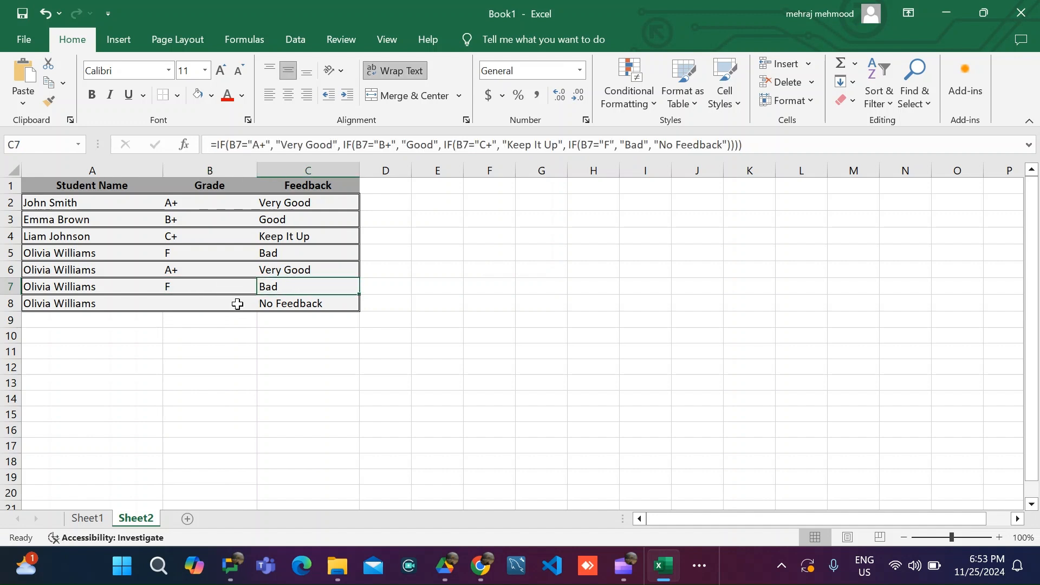
left_click(197, 303)
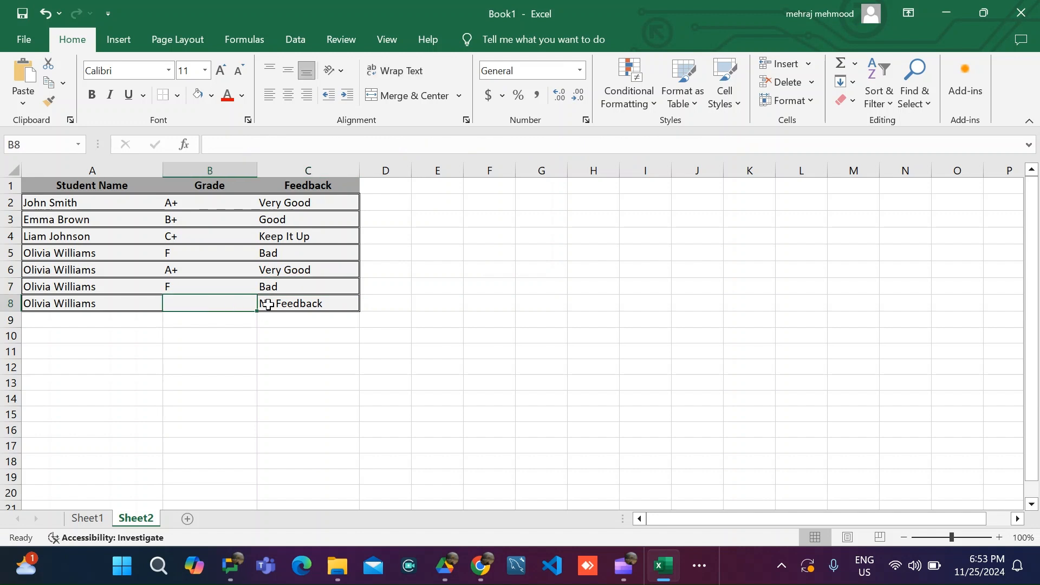